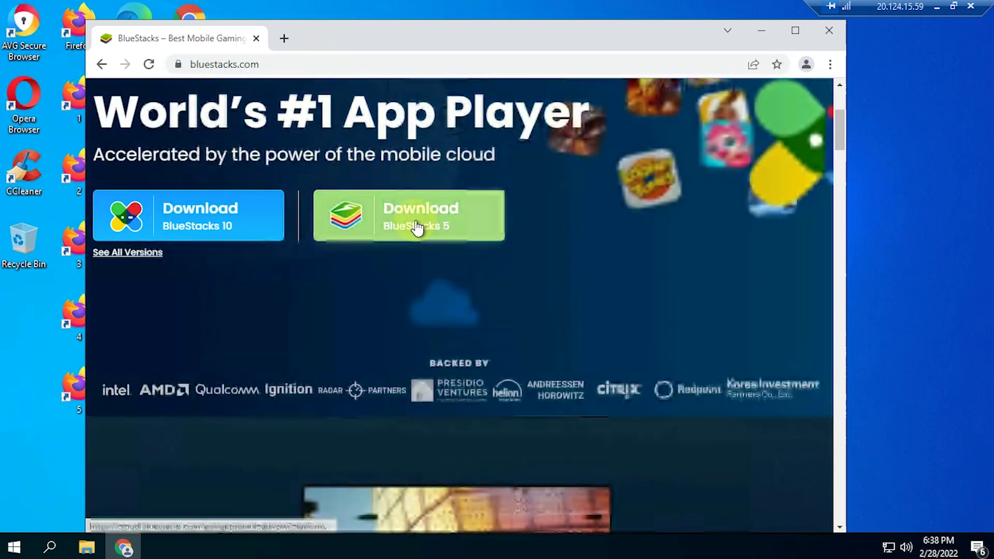
Download the BlueStacks 5 installer and show the downloaded file in its folder.
left_click(409, 228)
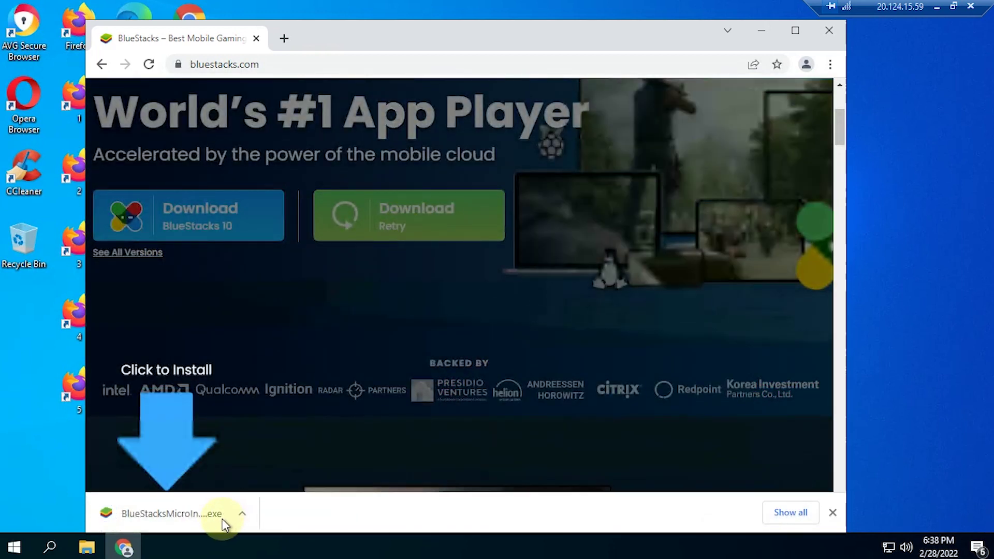
left_click(244, 514)
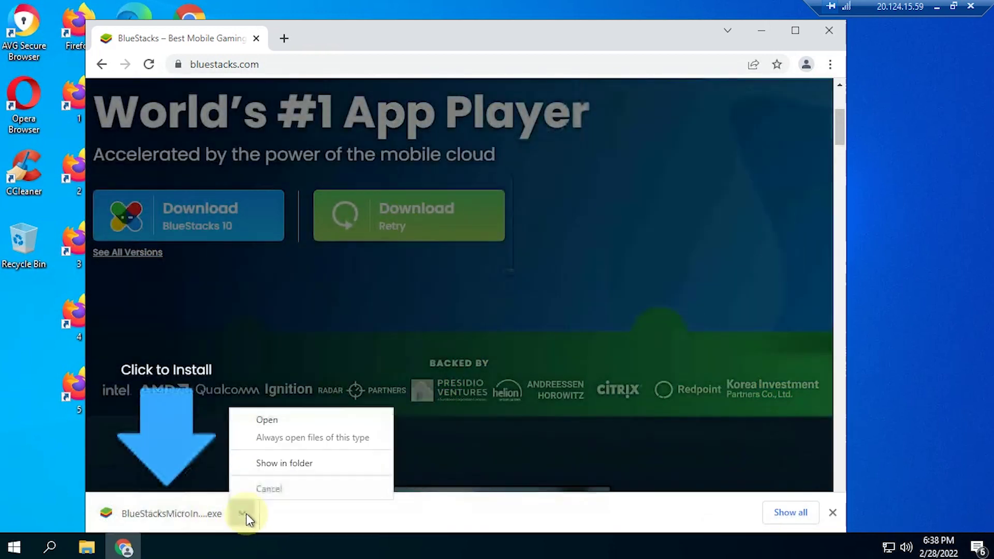
left_click(260, 463)
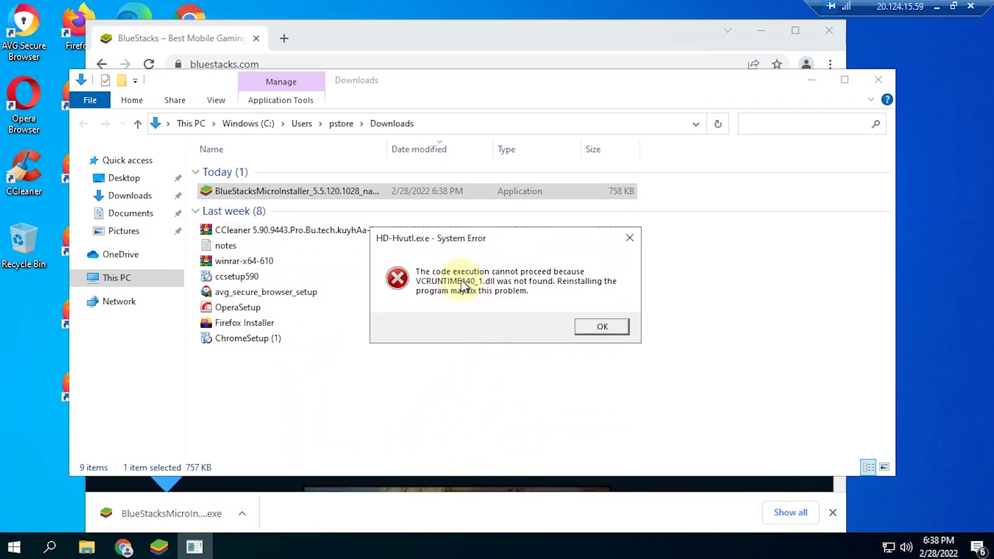
Dismiss the HD-Hvutl.exe system errors about the missing VCRUNTIME140 DLL files.
left_click(602, 327)
left_click(607, 330)
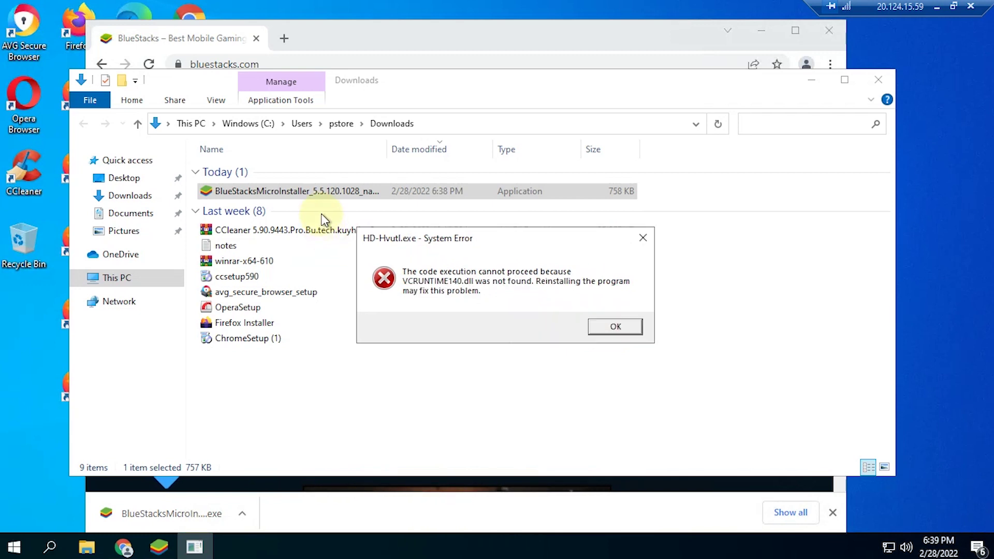
left_click(609, 333)
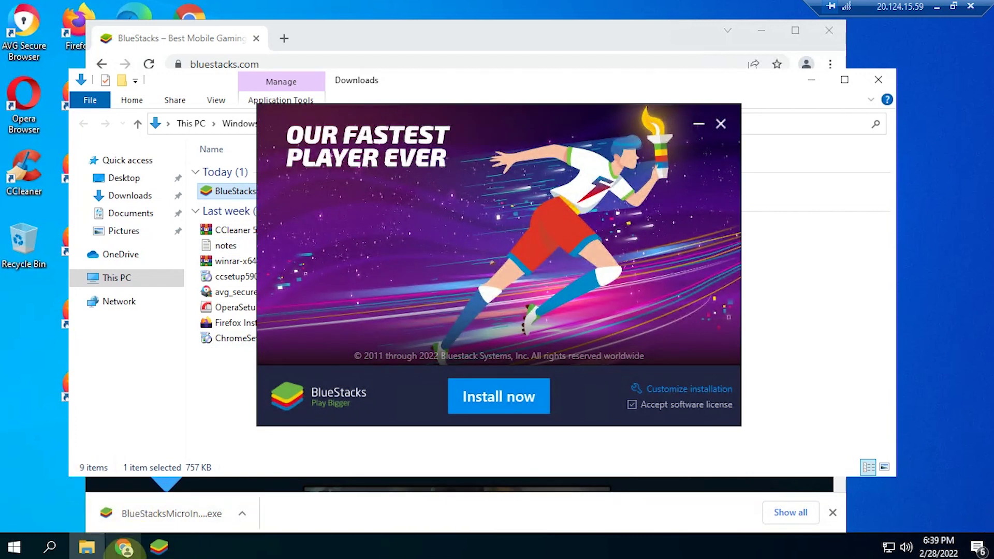
Switch to Chrome and look up the VC runtime in a new tab, opening Microsoft's latest supported Visual C++ Redistributable page.
mouse_move(124, 548)
left_click(128, 491)
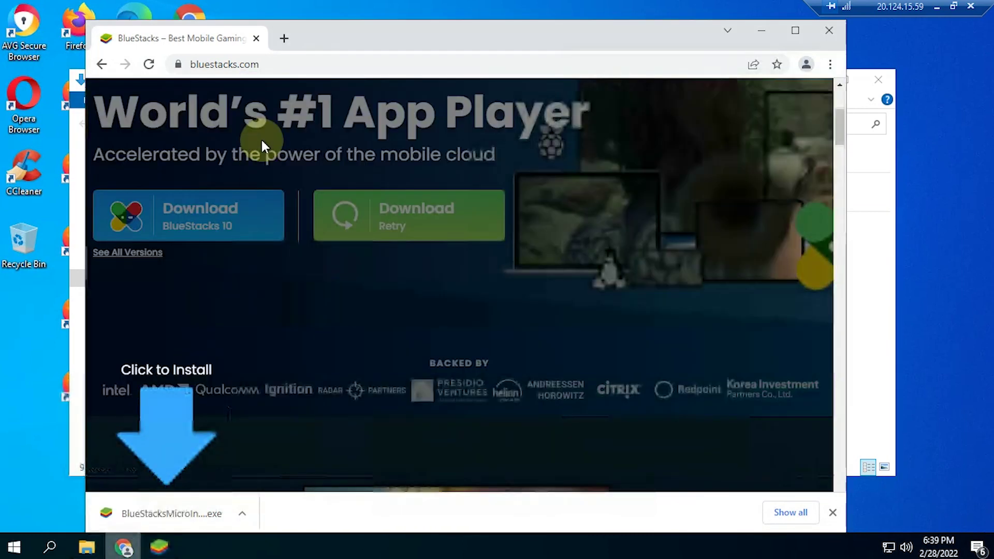
left_click(277, 72)
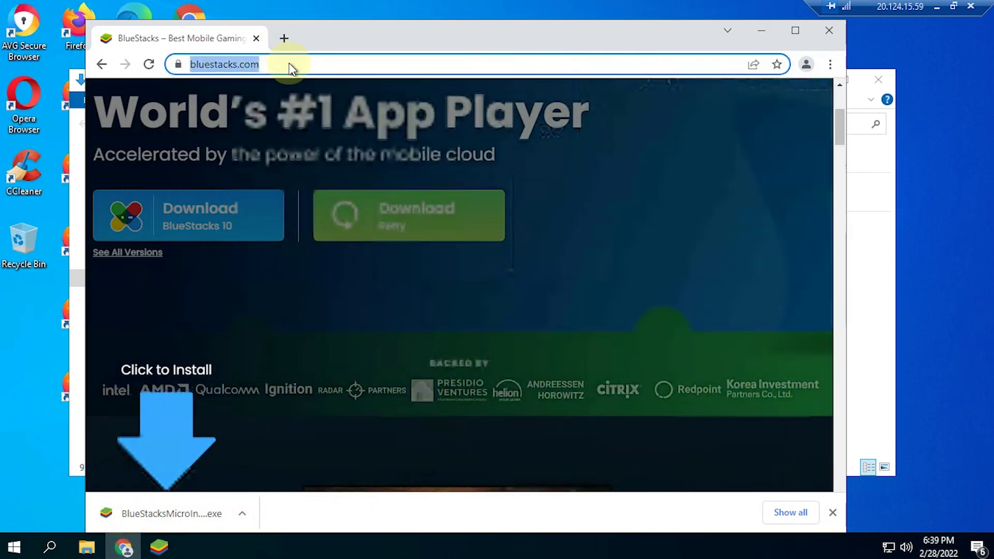
key("ctrl+t")
type("b")
key("BackSpace")
type("vcrunt")
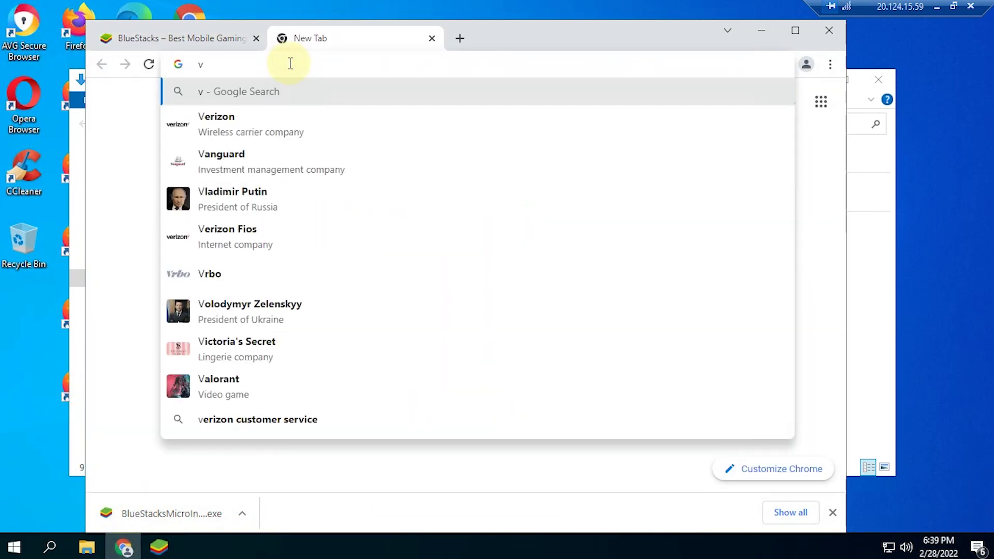
key("Delete")
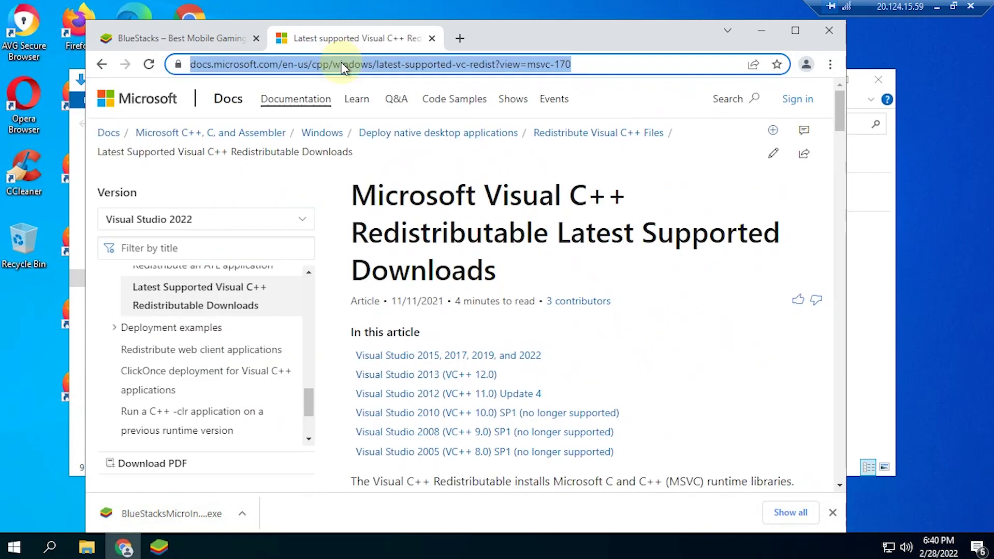
Search for "vc runtime download" in a fresh tab and open the Visual C++ Redistributable for Visual Studio 2015 download result.
left_click(459, 38)
left_click(431, 39)
type("vc runtime")
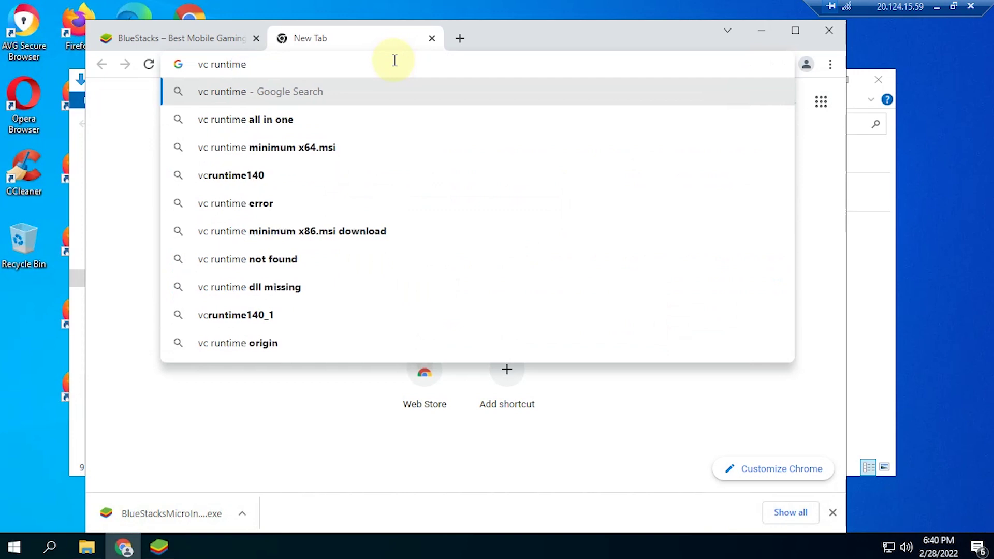
type(" do")
key("Return")
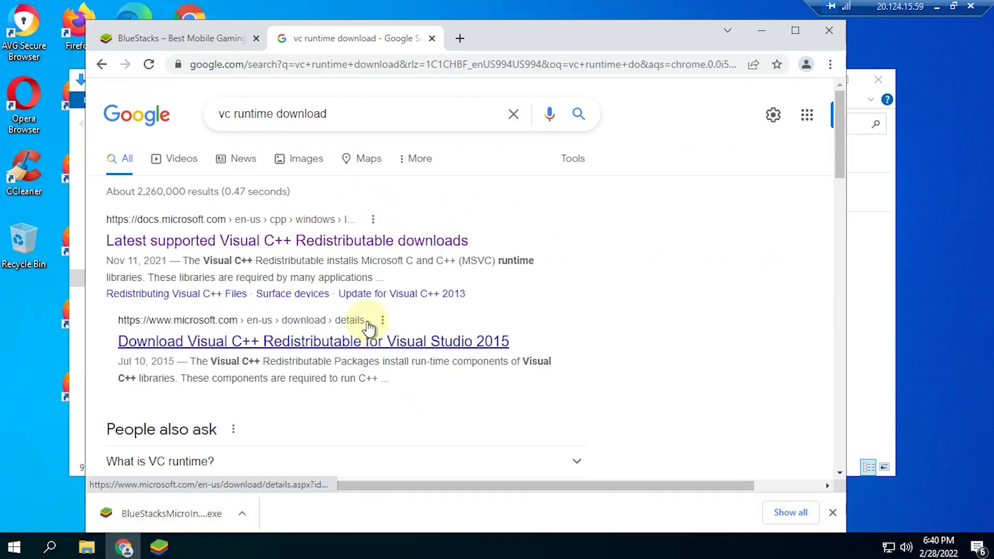
left_click(352, 341)
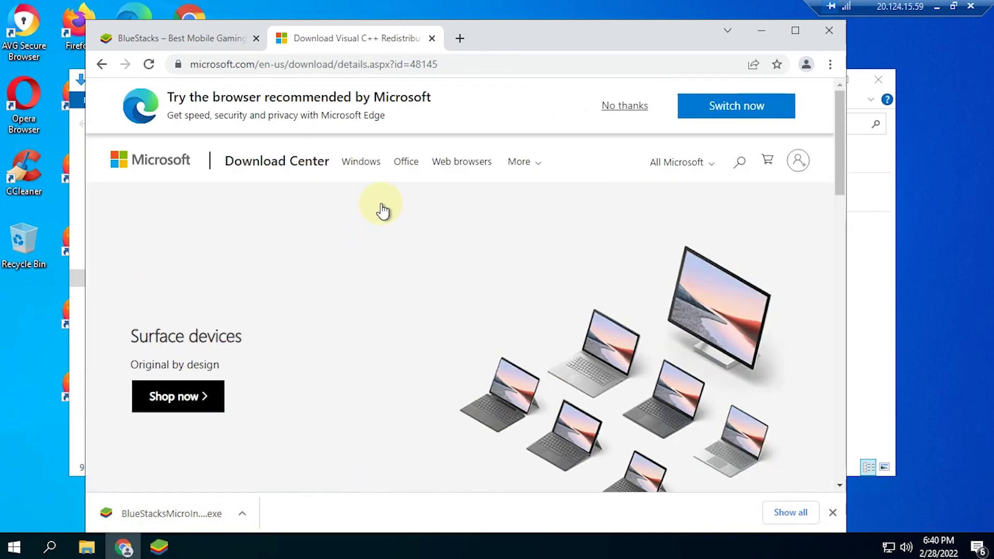
Download only vc_redist.x64.exe from the Visual C++ Redistributable for Visual Studio 2015 page.
scroll(381, 215, "down", 10)
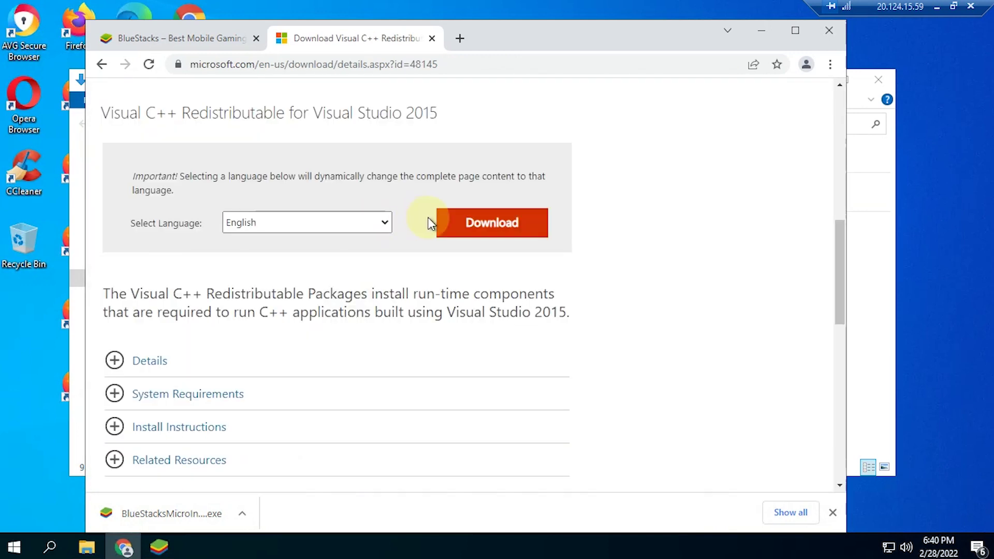
left_click(441, 226)
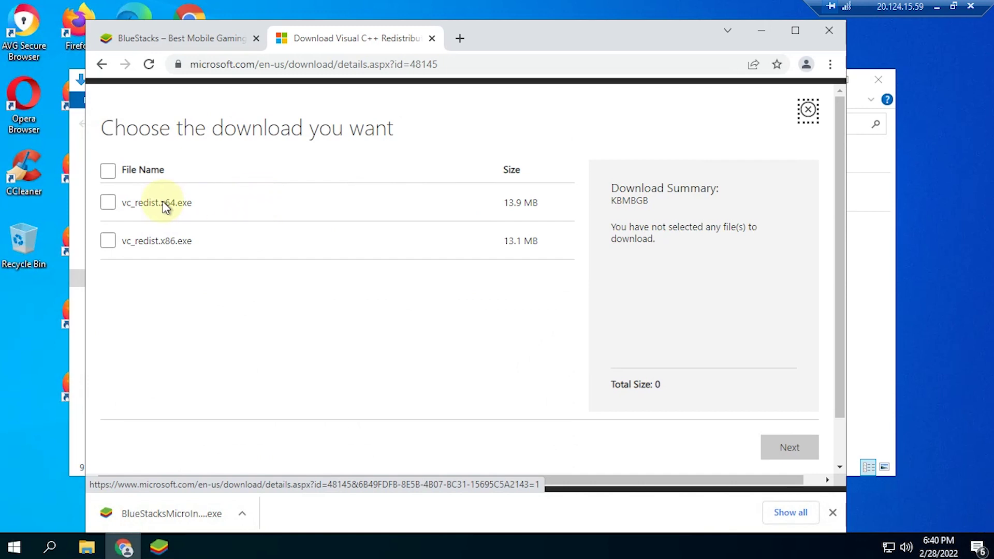
left_click(106, 202)
left_click(107, 241)
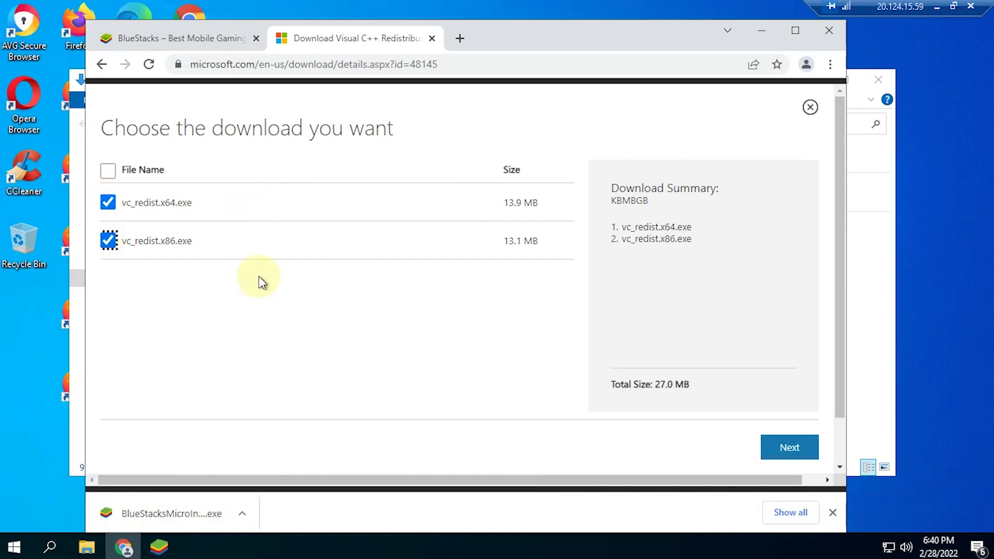
left_click(109, 242)
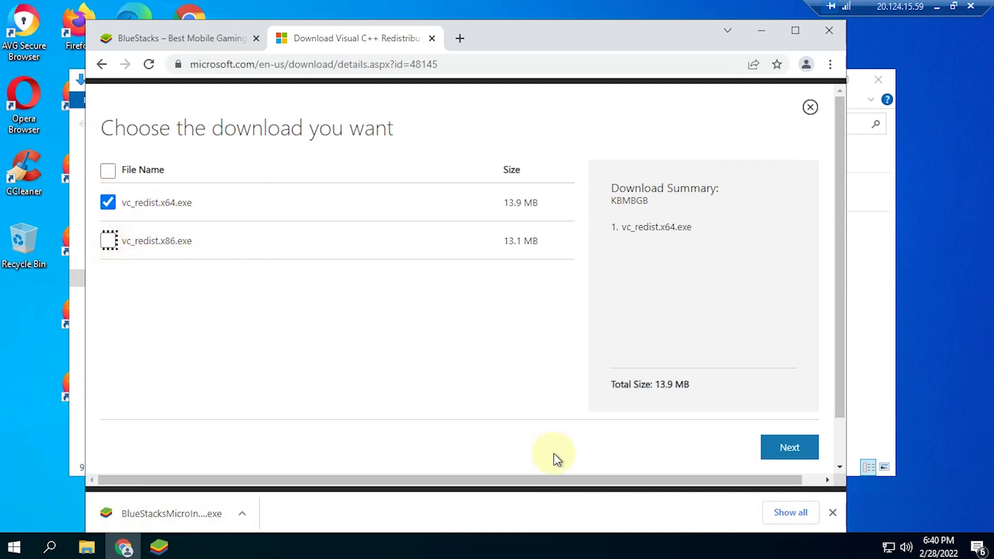
left_click(787, 446)
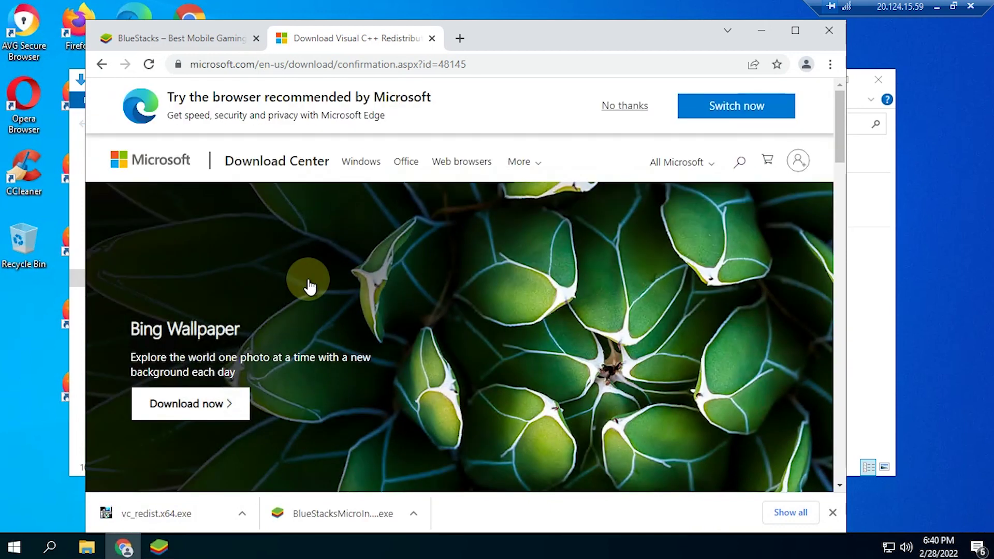
Install the Microsoft Visual C++ 2015 Redistributable (x64), agreeing to the license terms, and close its setup and the browser.
left_click(211, 520)
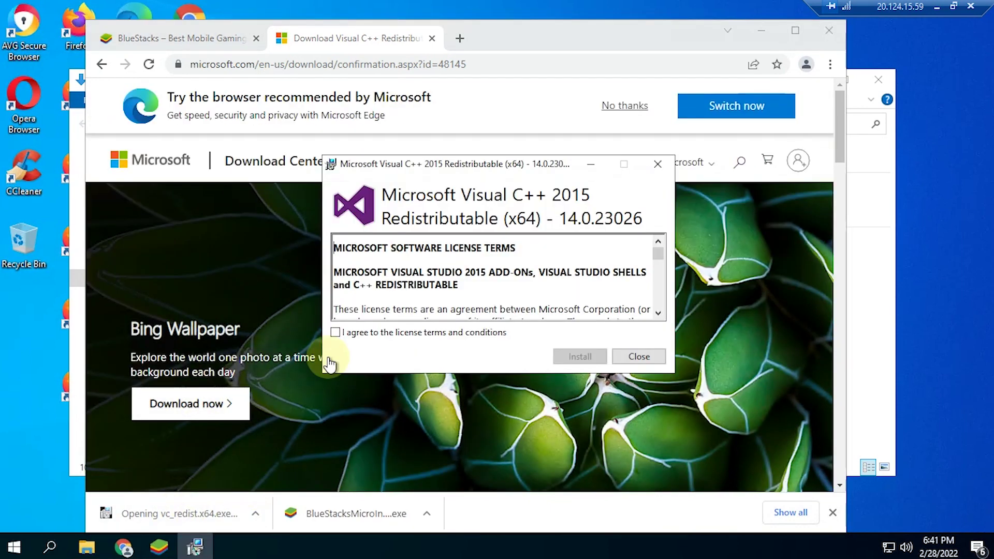
left_click(335, 331)
left_click(593, 357)
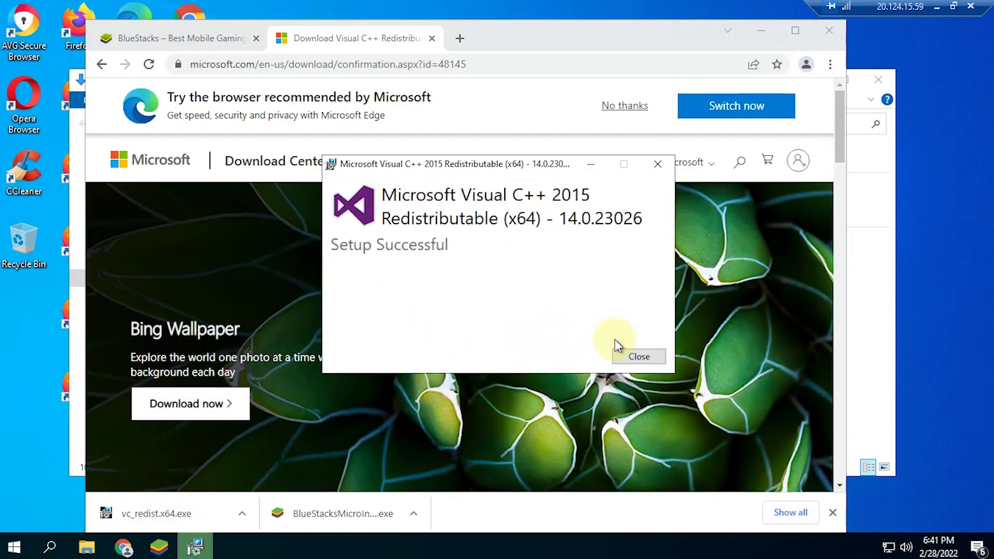
left_click(639, 356)
left_click(829, 30)
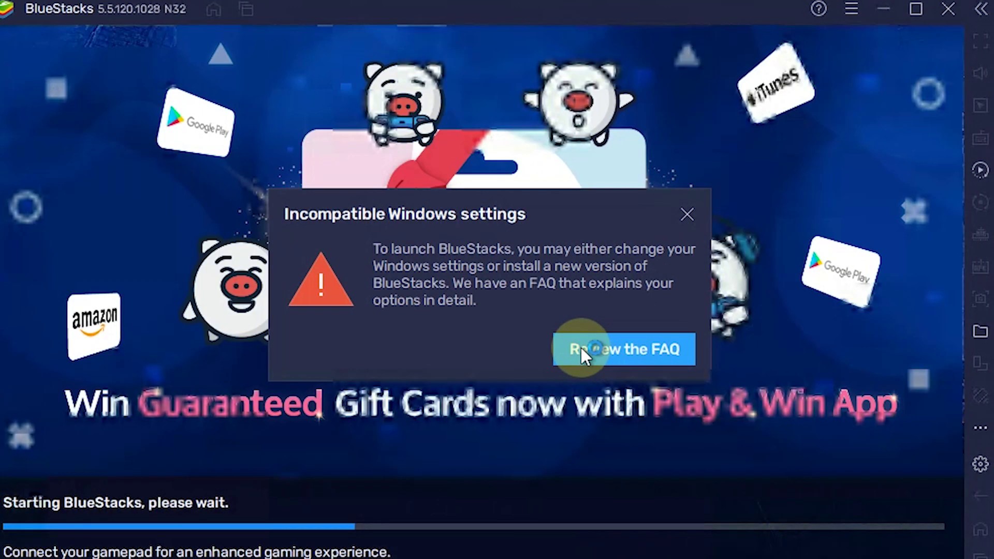
Open the FAQ on incompatible Windows settings and review its options for running BlueStacks 5 with Hyper-V enabled.
left_click(580, 348)
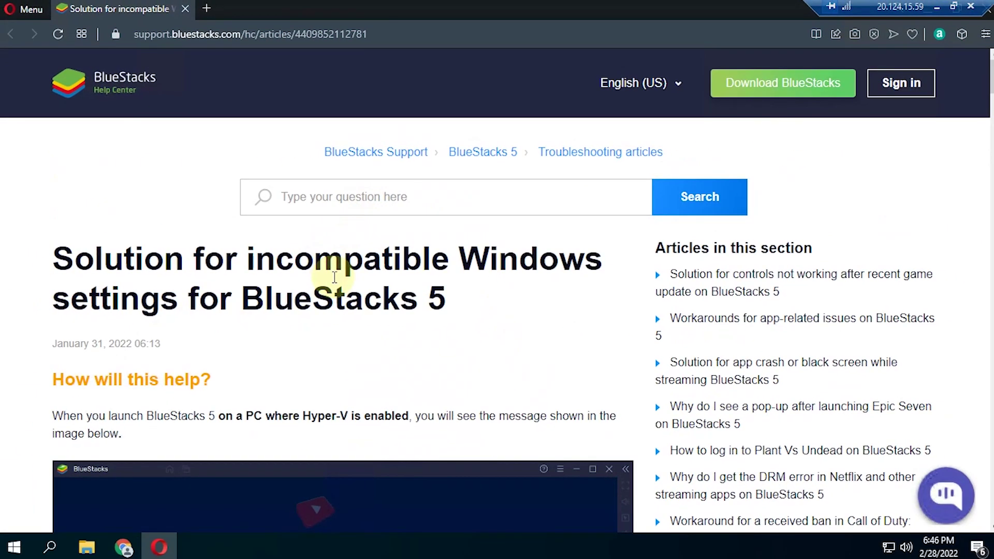
scroll(424, 311, "down", 10)
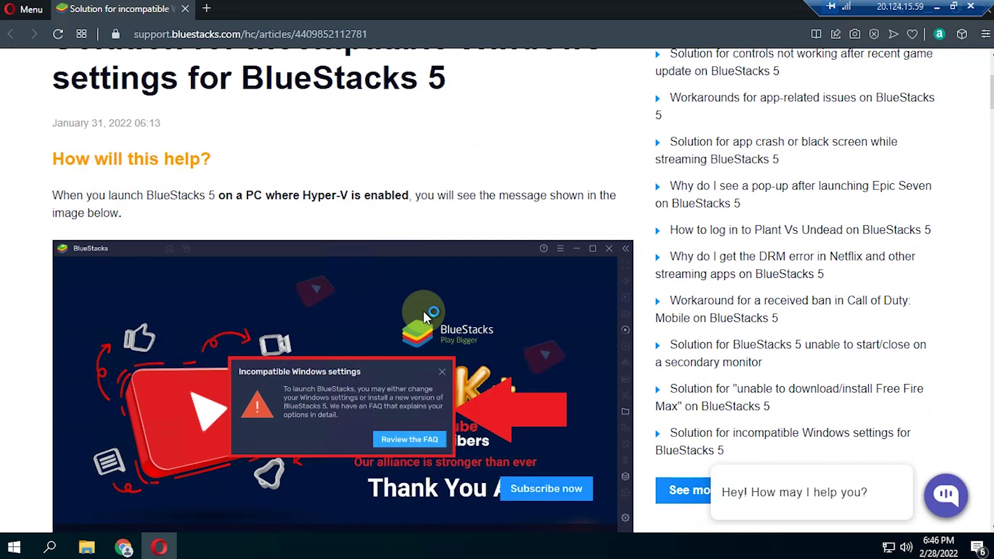
scroll(423, 311, "down", 2)
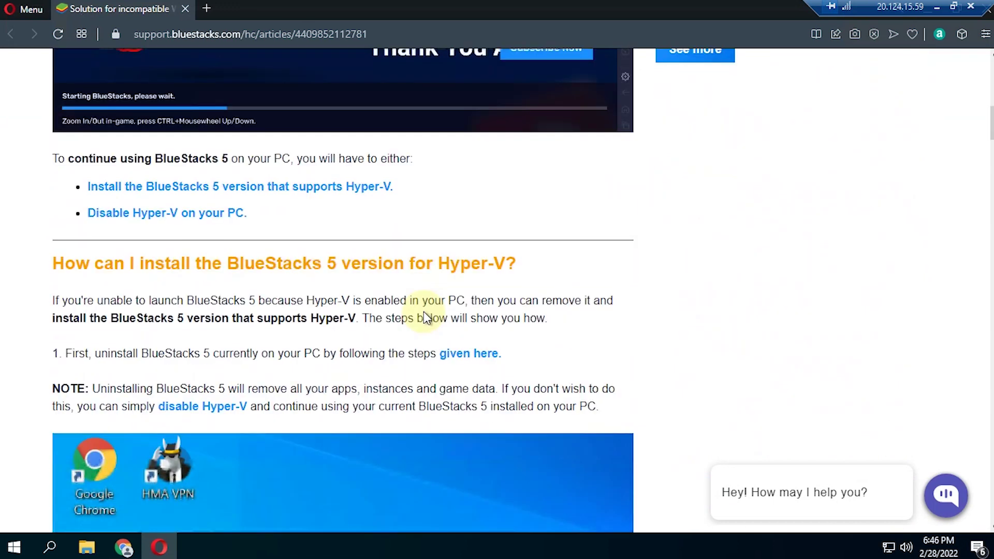
scroll(423, 311, "down", 6)
scroll(424, 311, "down", 8)
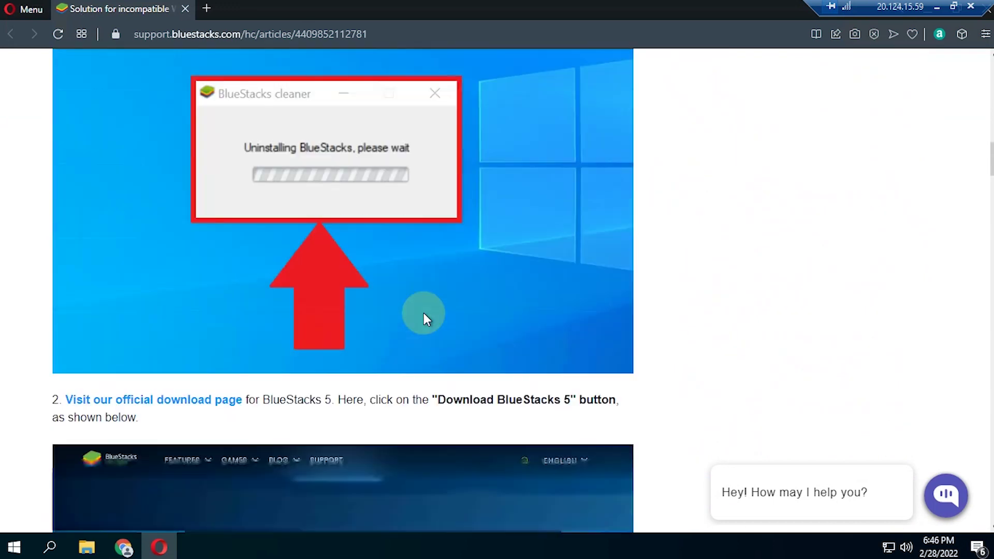
scroll(422, 313, "up", 4)
scroll(421, 309, "up", 4)
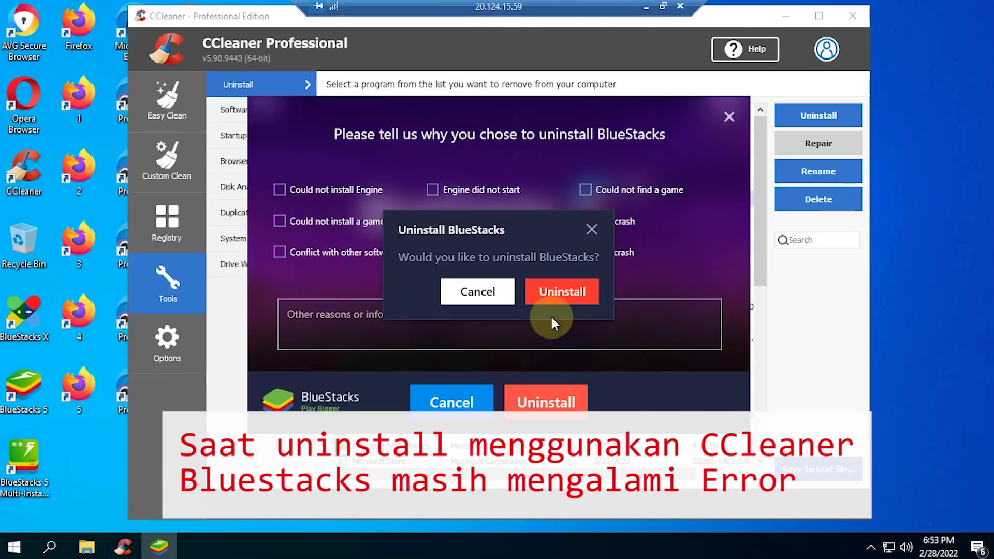
Confirm the uninstallation of BlueStacks and finish its uninstaller.
left_click(567, 300)
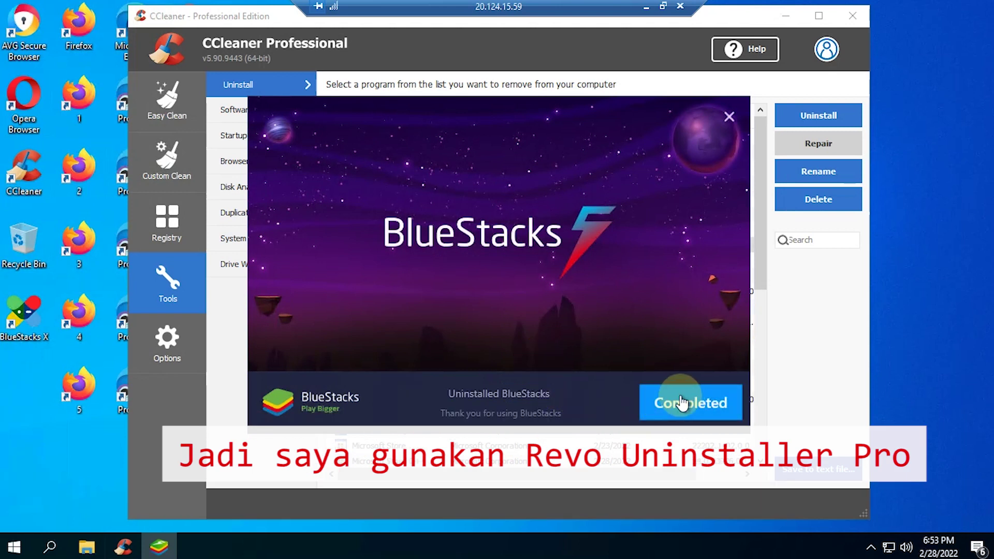
left_click(686, 402)
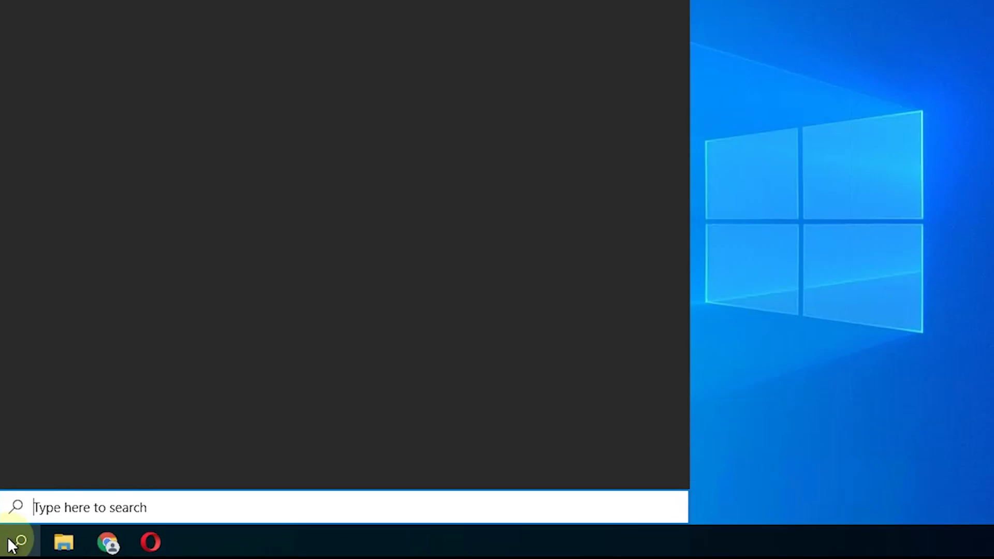
Search Windows for "turn win" and open Turn Windows features on or off.
type("turn w")
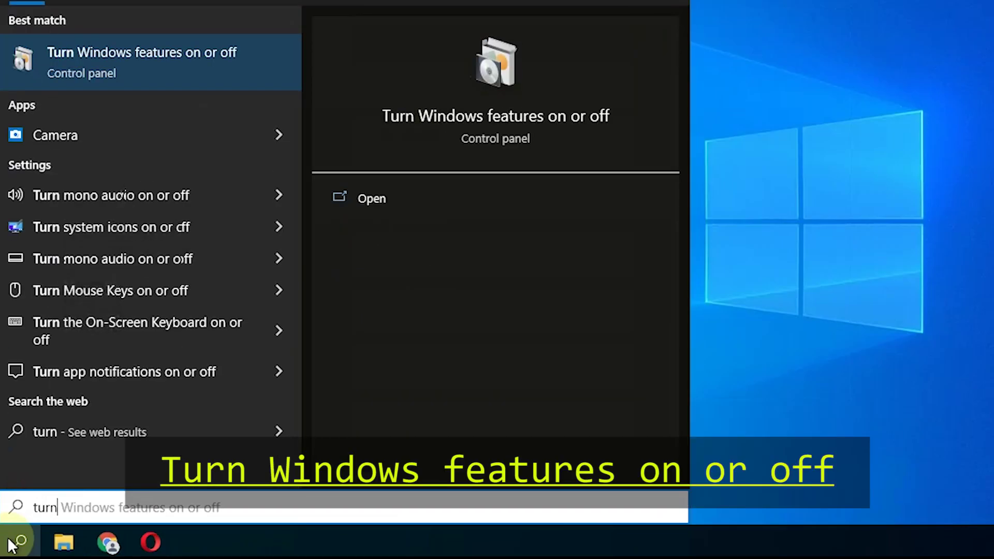
type("in")
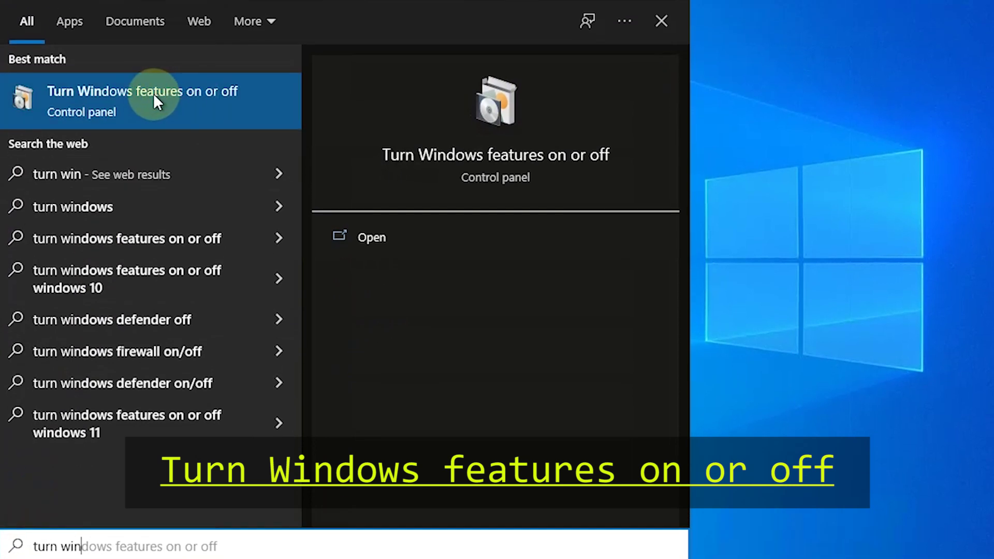
left_click(158, 92)
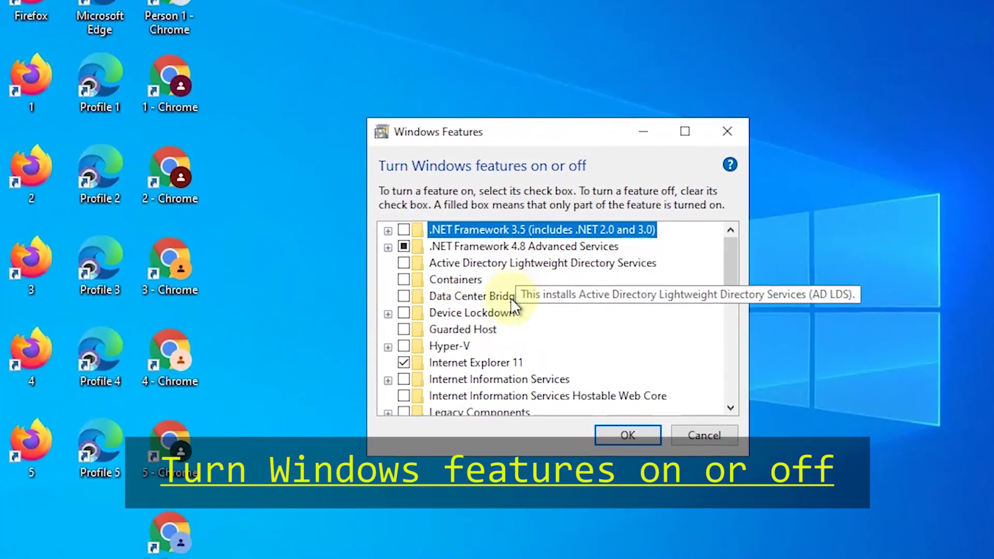
Move and enlarge the Windows Features window so that most of the feature list fits on screen.
left_click_drag(443, 137, 436, 1)
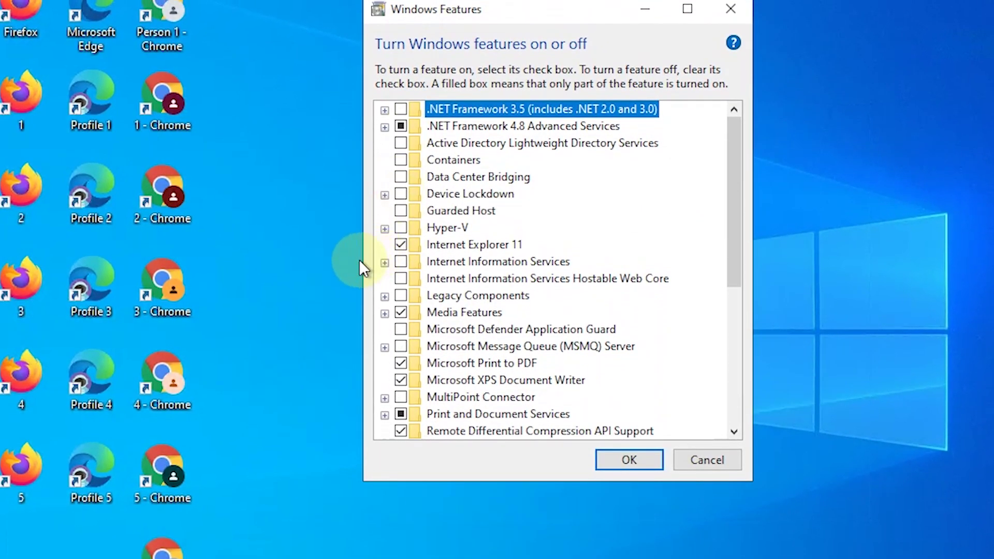
left_click_drag(359, 260, 116, 288)
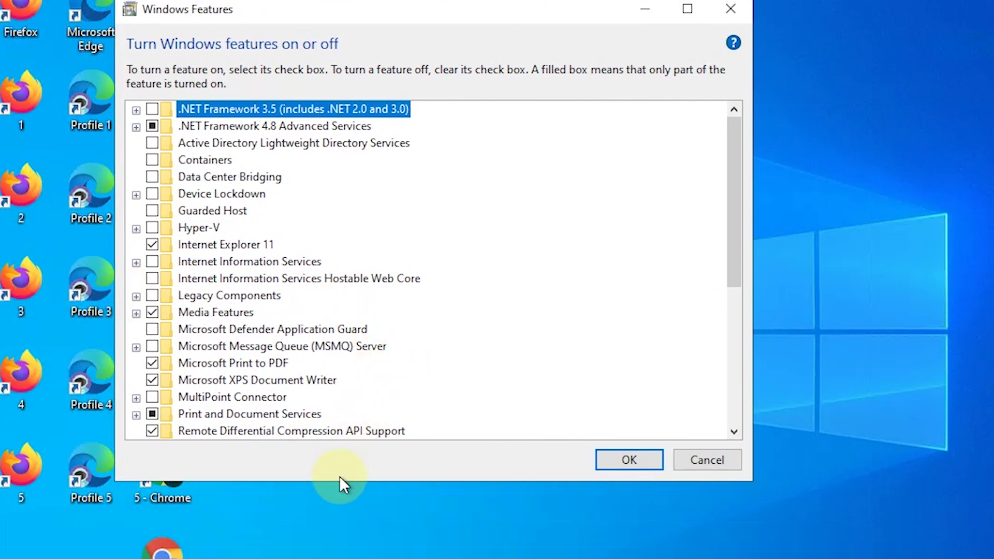
left_click_drag(338, 483, 339, 558)
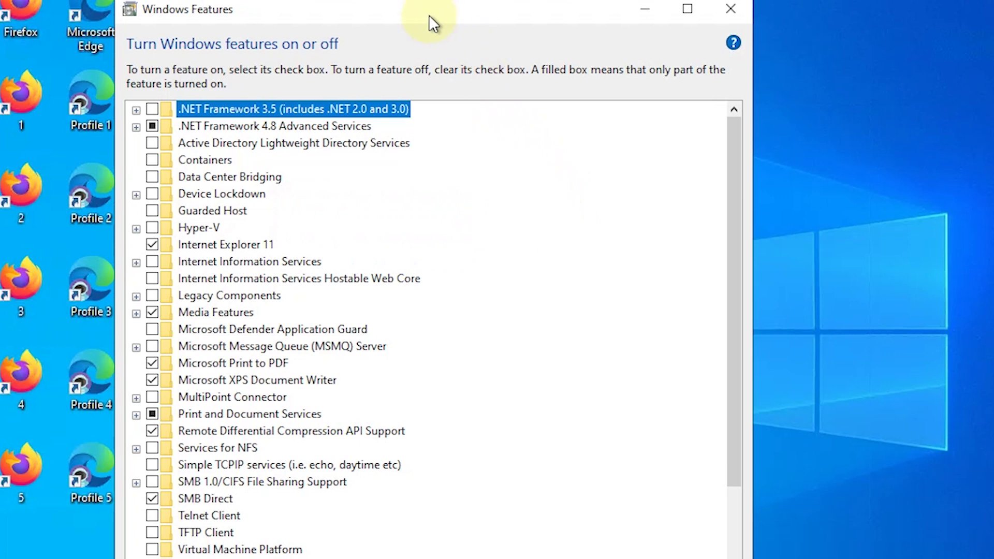
left_click_drag(411, 15, 409, 0)
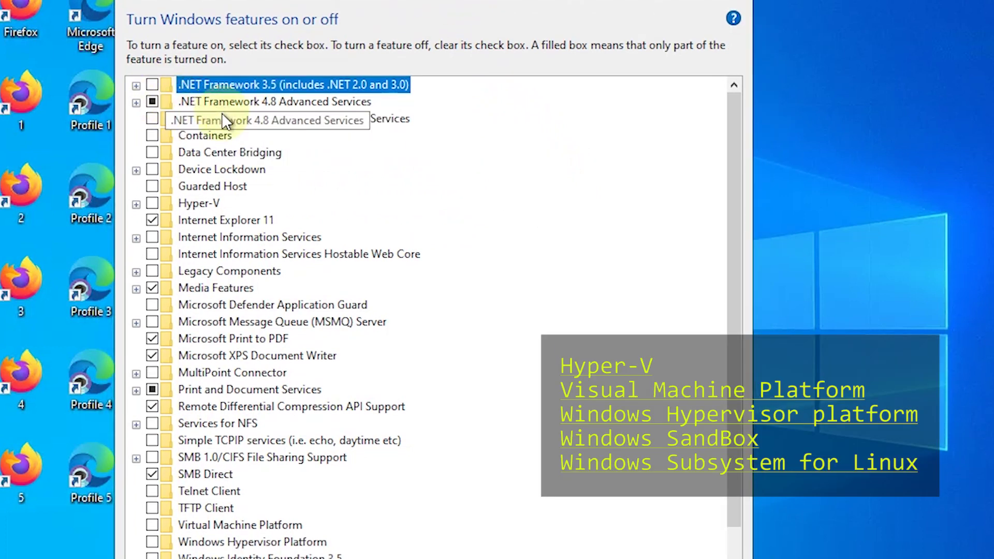
Enable Hyper-V, Virtual Machine Platform, Windows Hypervisor Platform, Windows Sandbox, Windows Subsystem for Linux and .NET Framework 3.5.
left_click(153, 203)
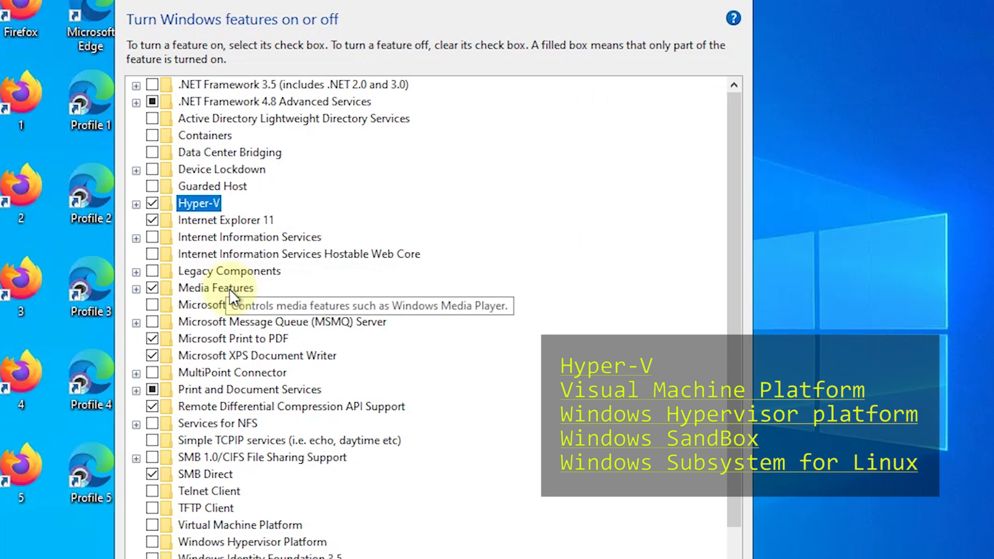
left_click(151, 525)
scroll(192, 549, "down", 1)
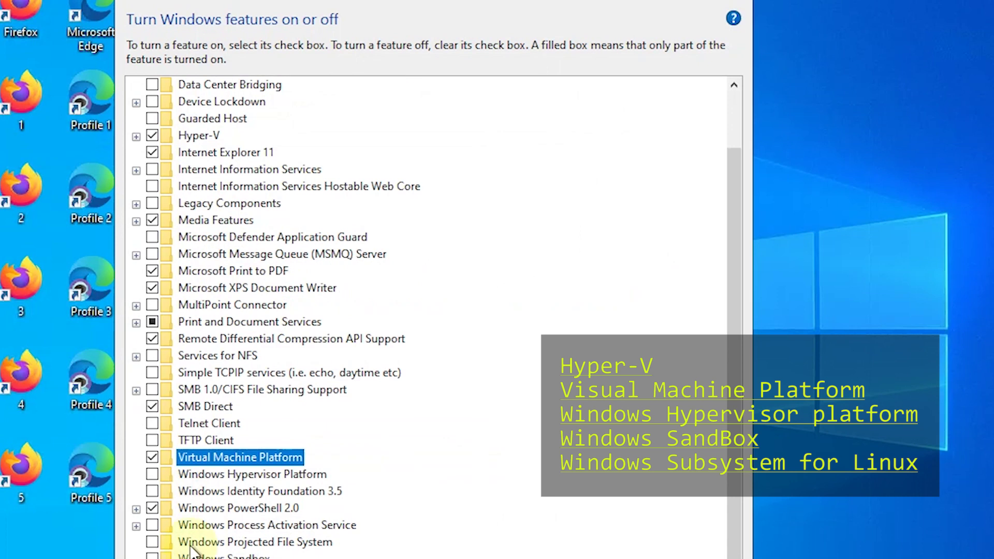
left_click(152, 474)
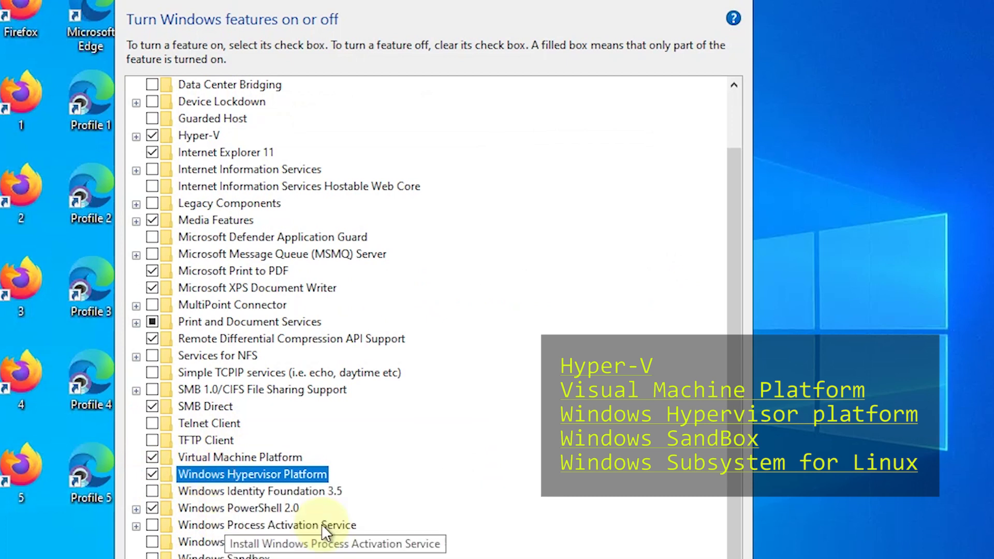
scroll(154, 544, "down", 1)
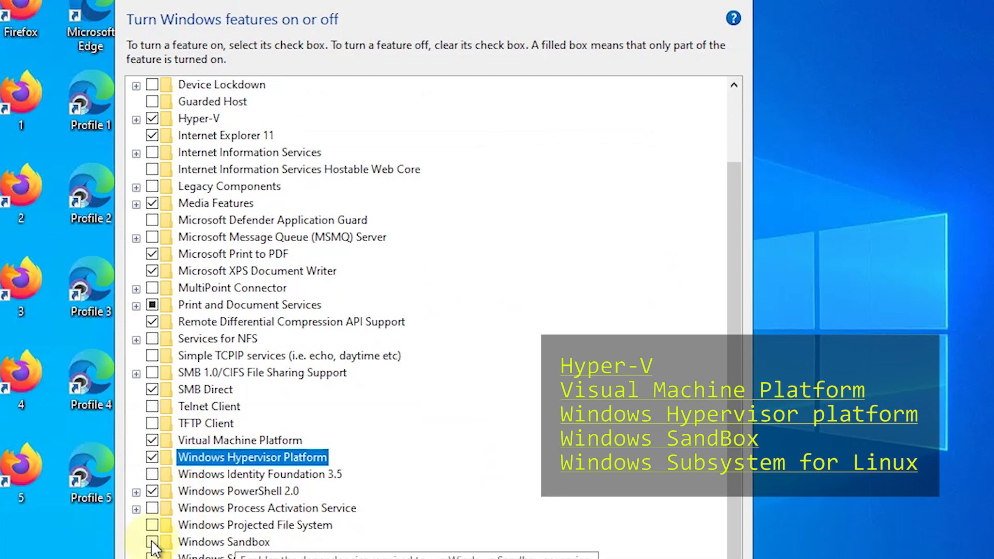
left_click(152, 543)
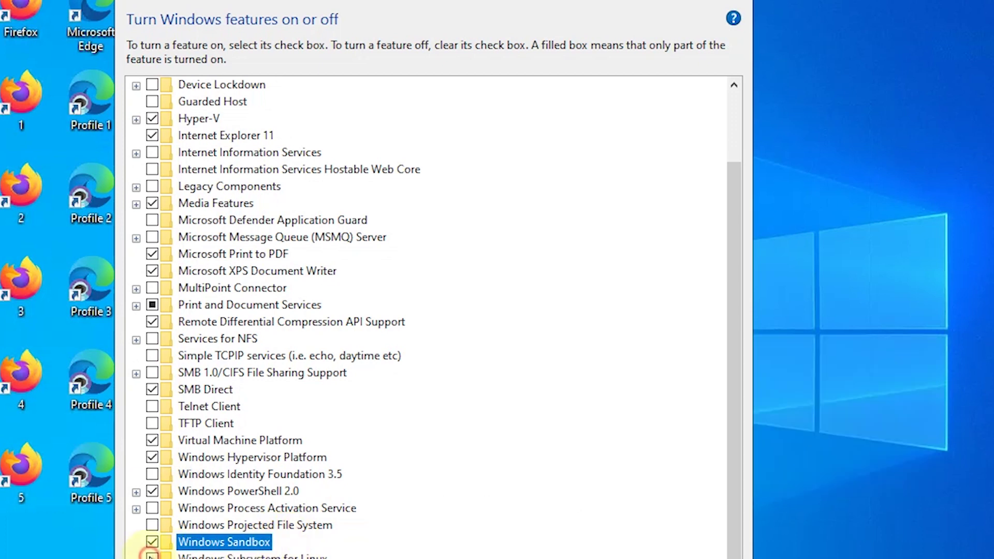
left_click(150, 556)
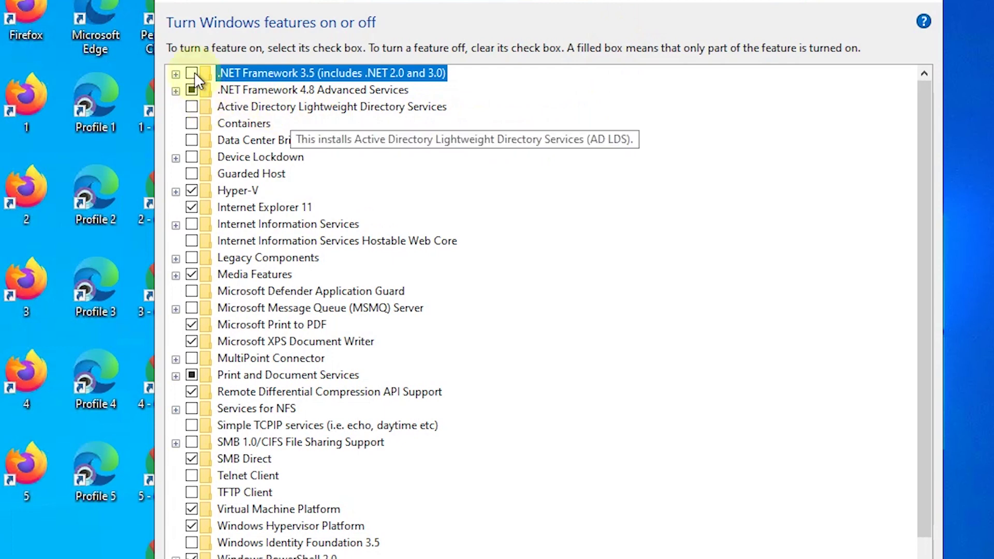
left_click(192, 73)
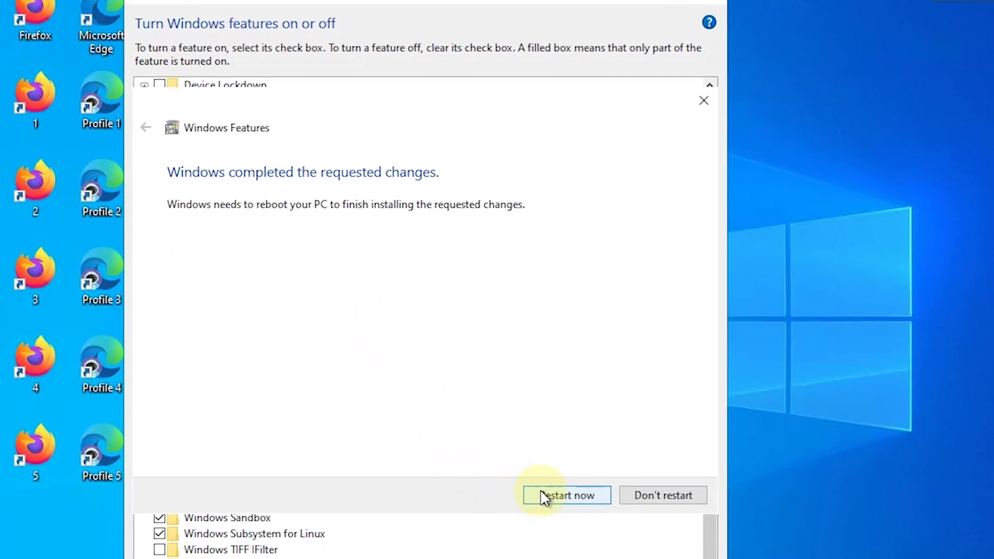
Restart the remote PC to finish installing the features and reconnect to it through US23Feb.rdp despite the unknown publisher.
left_click(544, 497)
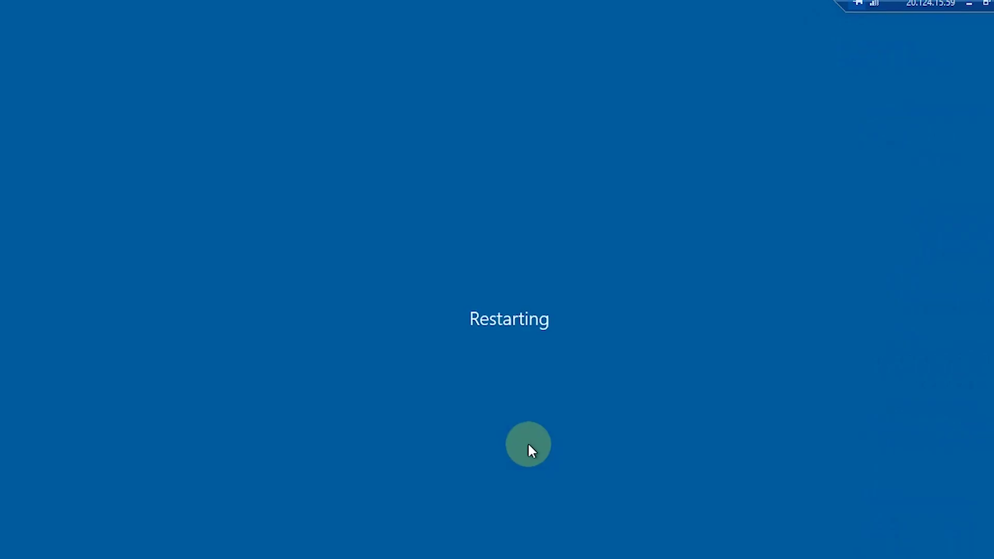
left_click(956, 196)
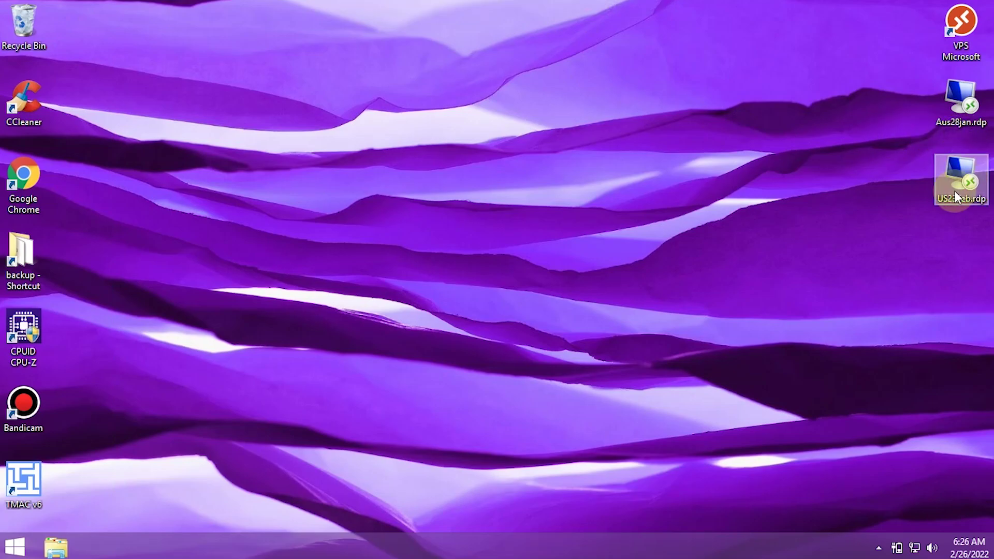
double_click(955, 197)
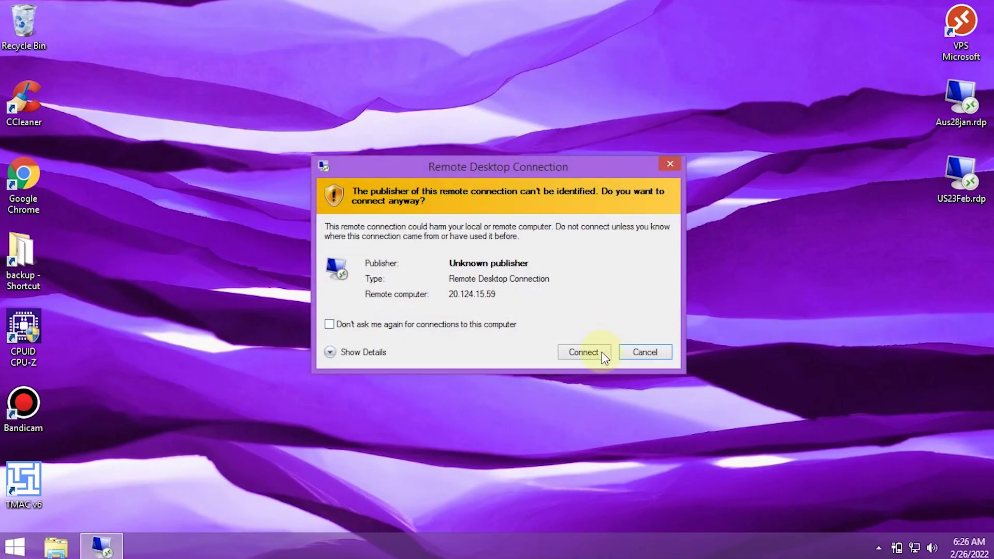
left_click(590, 356)
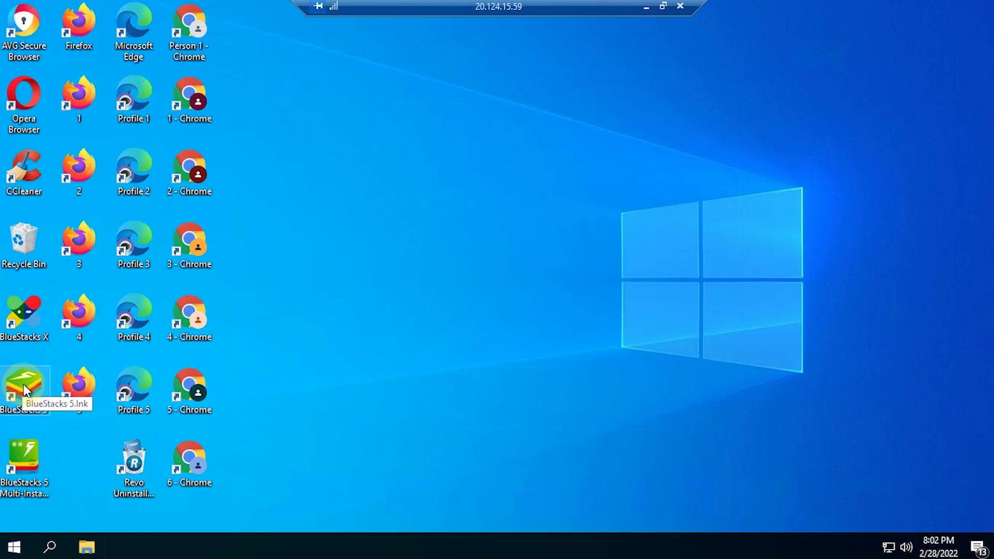
Start the Nougat 64-bit BlueStacks instance from the BlueStacks 5 Multi-Instance Manager and free up its memory.
left_click(29, 468)
double_click(33, 472)
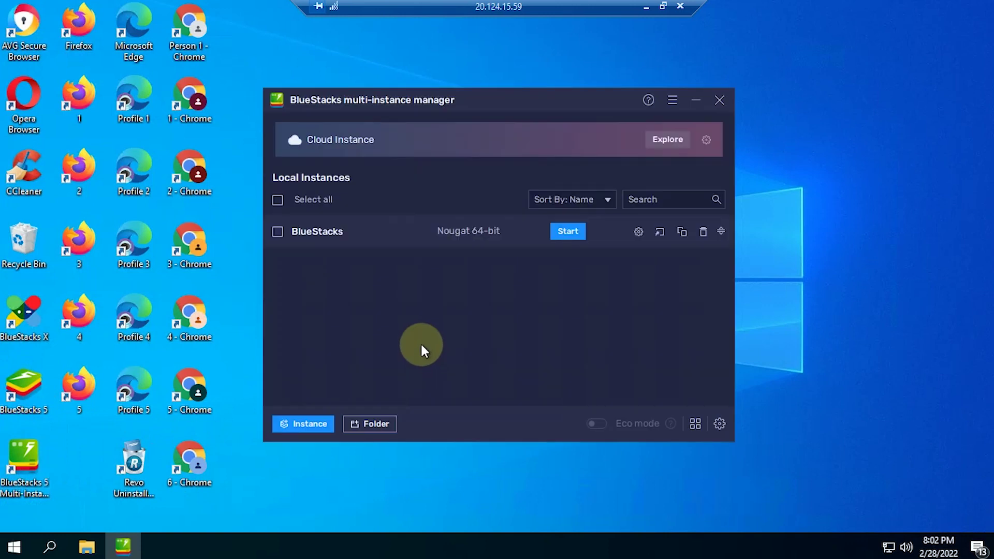
left_click(557, 235)
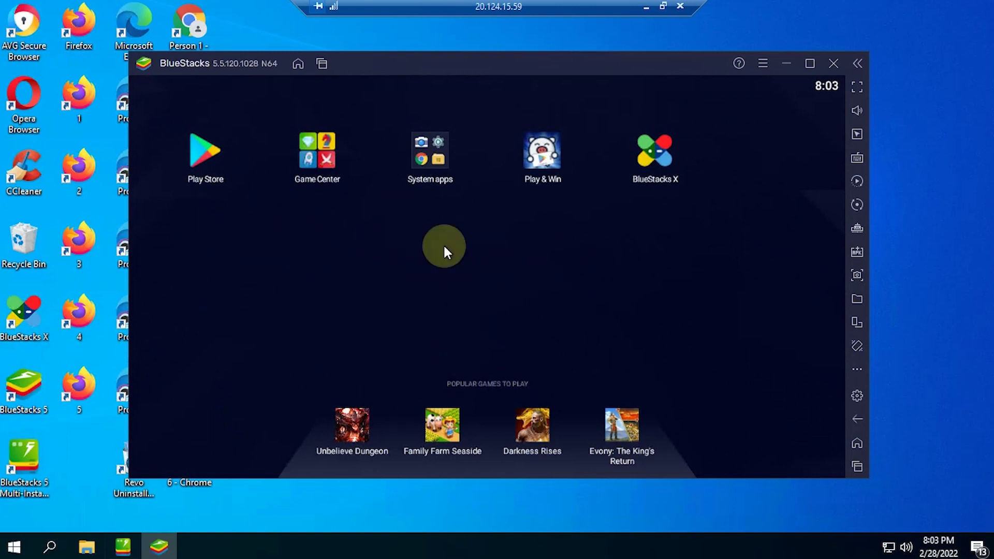
left_click(851, 232)
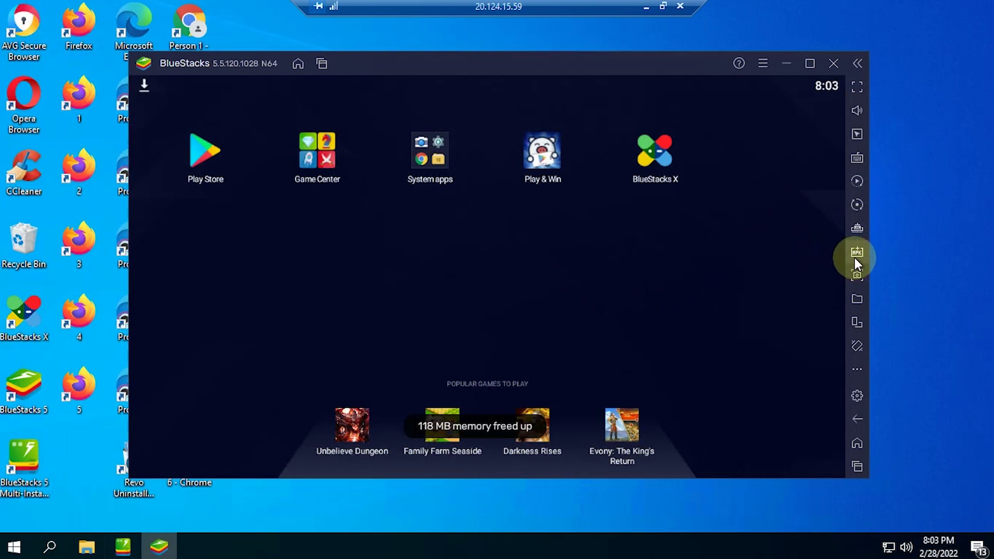